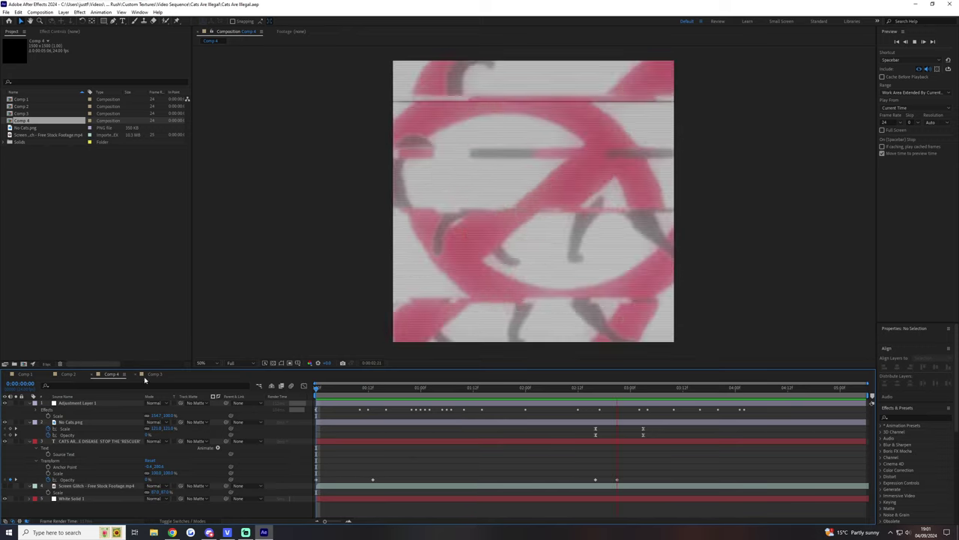
Step: Switch to the Comp 2 text composition in the After Effects timeline
{"action": "left_click", "coordinate": [67, 374]}
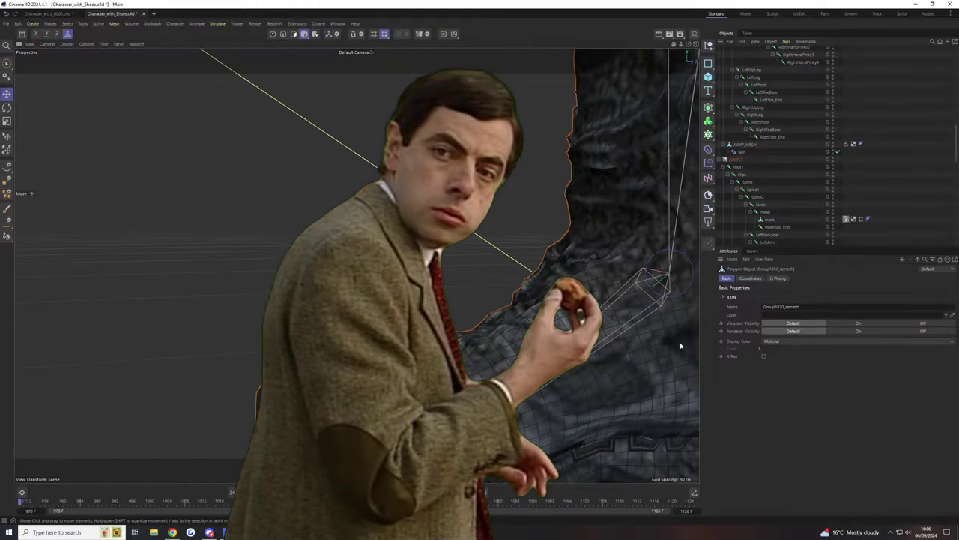
Step: Pan the viewport down the masked character from the torso to the legs and boots
{"action": "scroll", "coordinate": [681, 346], "scroll_direction": "down", "scroll_amount": 10}
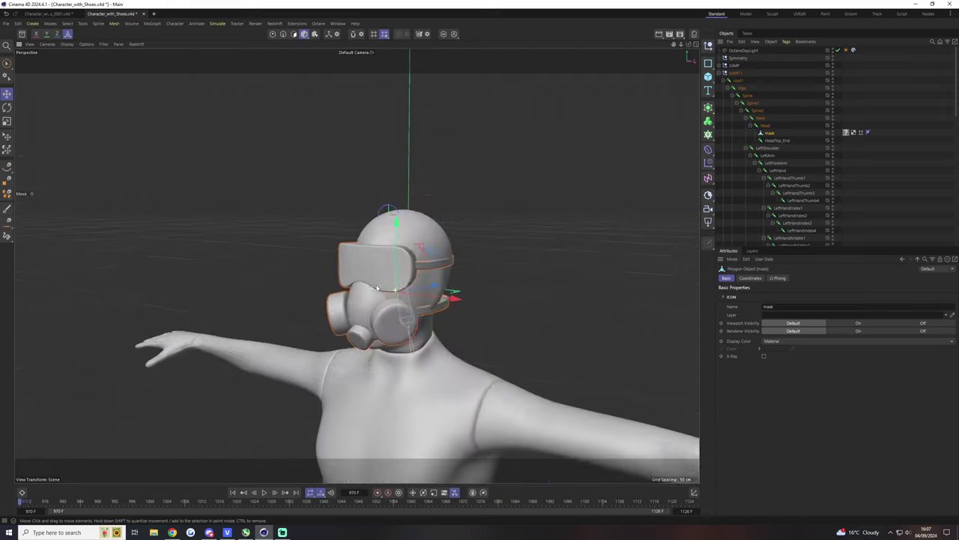
{"action": "middle_click_drag", "start_coordinate": [400, 301], "coordinate": [419, 323], "text": "alt"}
{"action": "left_click_drag", "start_coordinate": [673, 48], "coordinate": [356, 265]}
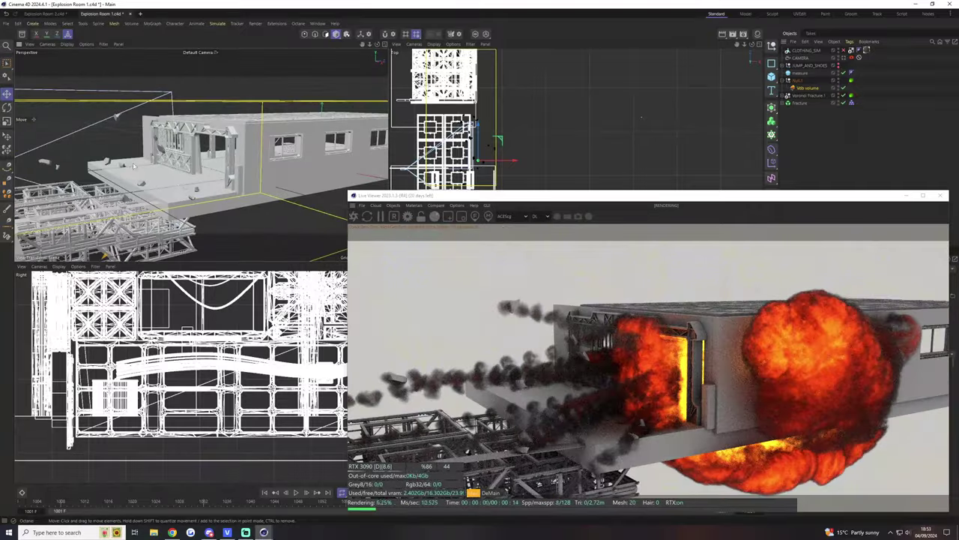
Step: Orbit out to frame the exploding building, then move in close to the fire
{"action": "left_click_drag", "start_coordinate": [76, 125], "coordinate": [120, 150], "text": "alt"}
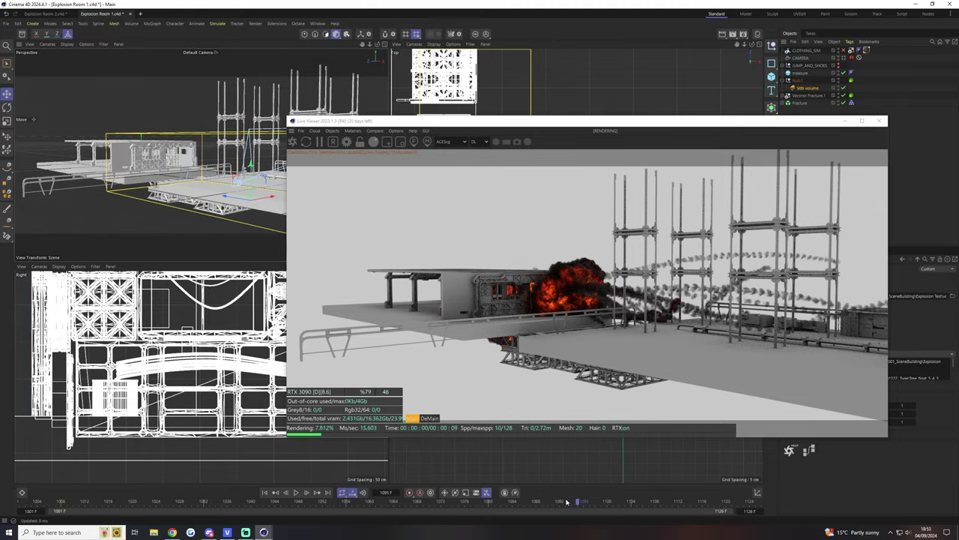
{"action": "left_click_drag", "start_coordinate": [176, 159], "coordinate": [223, 184], "text": "alt"}
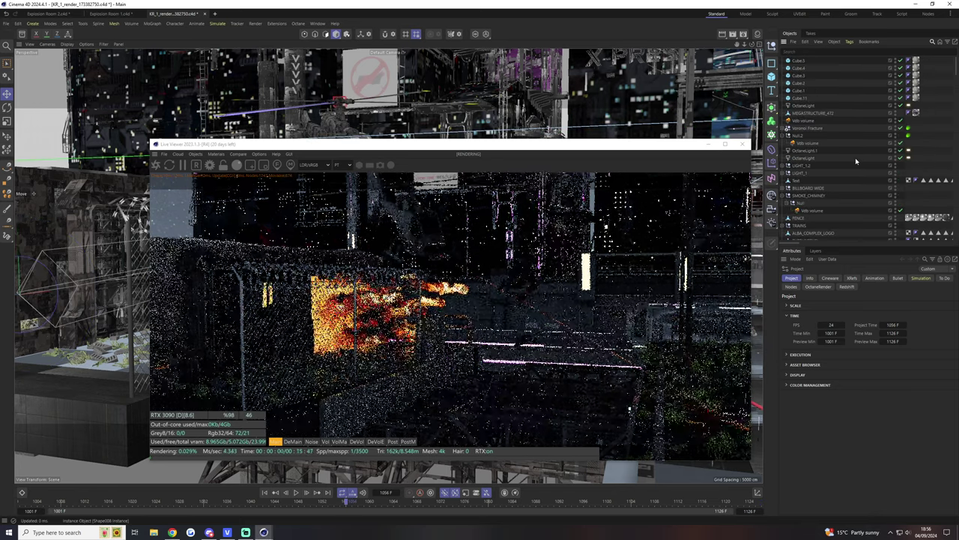
Step: Reposition the Live Viewer, view the smoke volume pass, then return to the beauty render
{"action": "left_click_drag", "start_coordinate": [450, 144], "coordinate": [630, 254]}
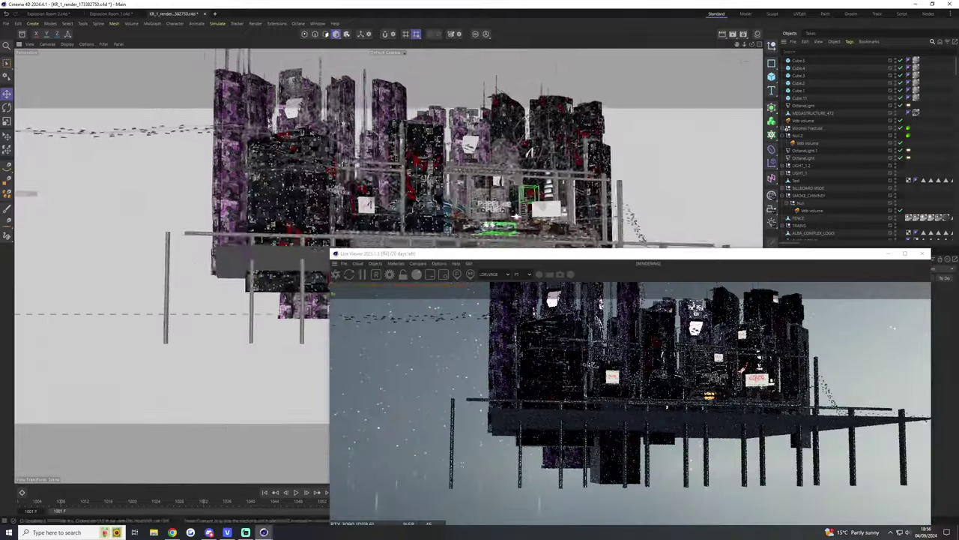
{"action": "left_click_drag", "start_coordinate": [572, 255], "coordinate": [585, 205]}
{"action": "left_click", "coordinate": [505, 501]}
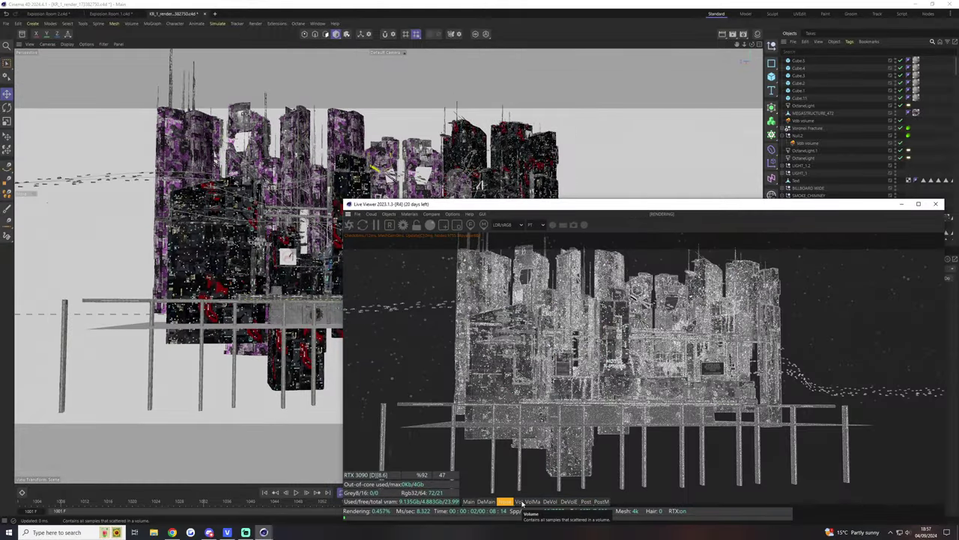
{"action": "left_click", "coordinate": [519, 501]}
{"action": "left_click", "coordinate": [533, 501]}
{"action": "left_click", "coordinate": [569, 501]}
{"action": "left_click", "coordinate": [584, 501]}
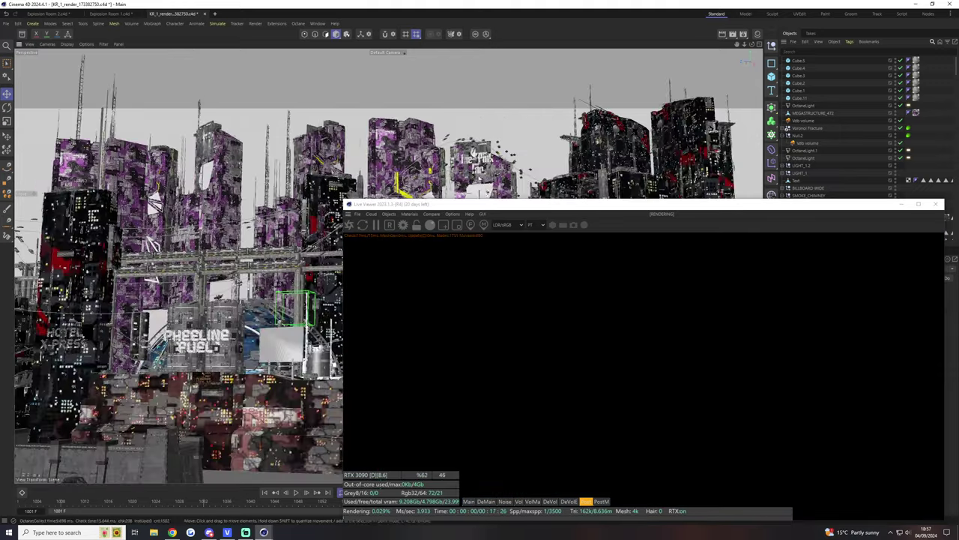
Step: View the post-processing and Noise passes, then return to the Main render
{"action": "left_click_drag", "start_coordinate": [419, 204], "coordinate": [422, 156]}
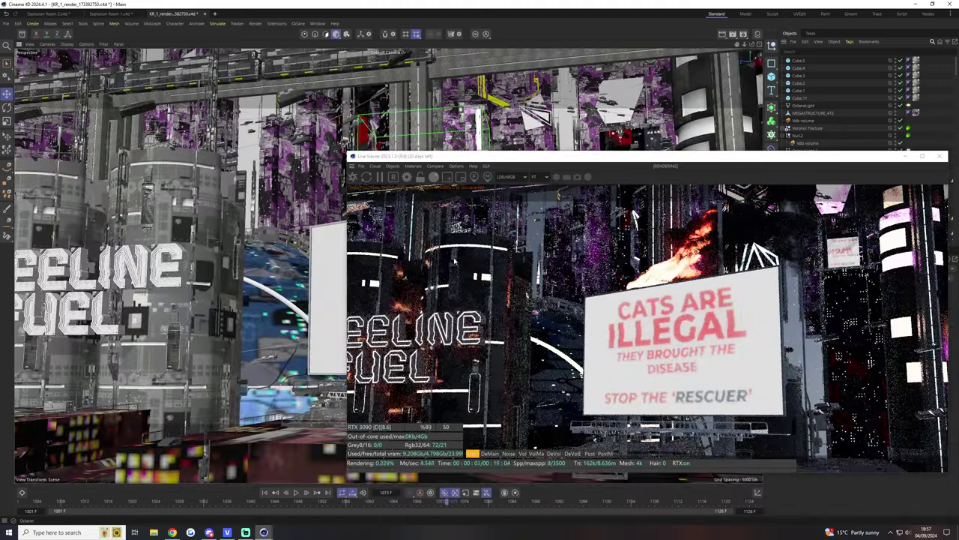
{"action": "left_click", "coordinate": [607, 453]}
{"action": "left_click", "coordinate": [553, 454]}
{"action": "left_click", "coordinate": [536, 453]}
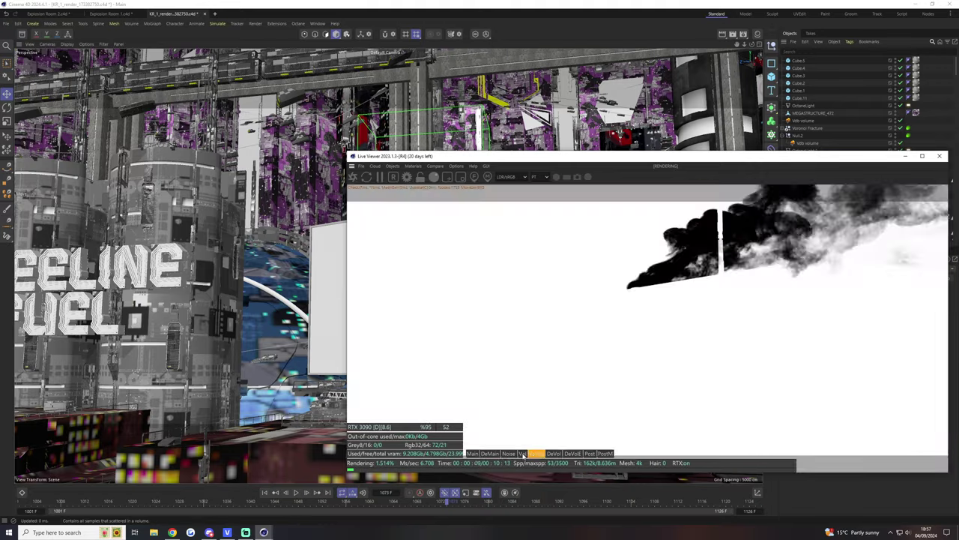
{"action": "left_click", "coordinate": [523, 453]}
{"action": "left_click", "coordinate": [509, 454]}
{"action": "left_click", "coordinate": [474, 453]}
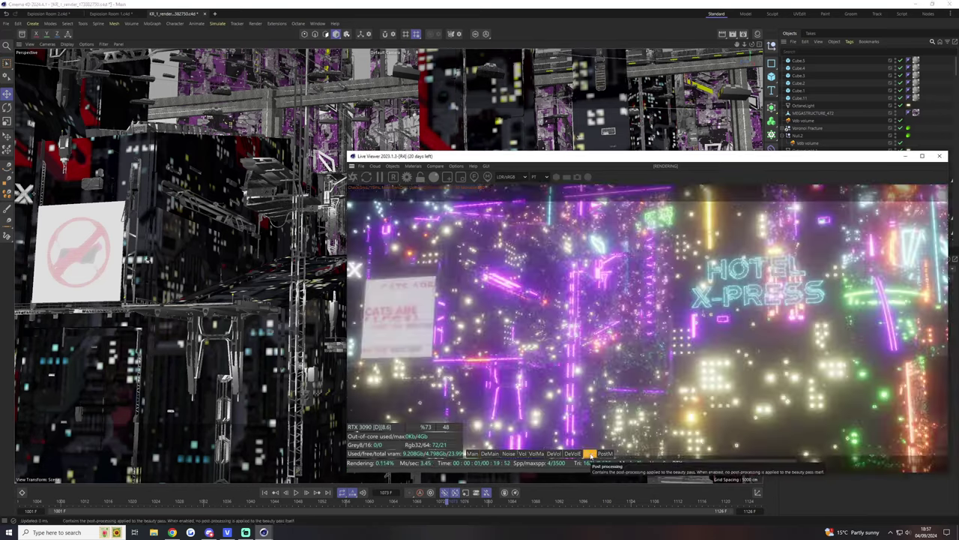
Step: Compare the purple post pass, grey detail pass and glowing PostM render against Main
{"action": "left_click", "coordinate": [606, 454]}
{"action": "left_click", "coordinate": [508, 453]}
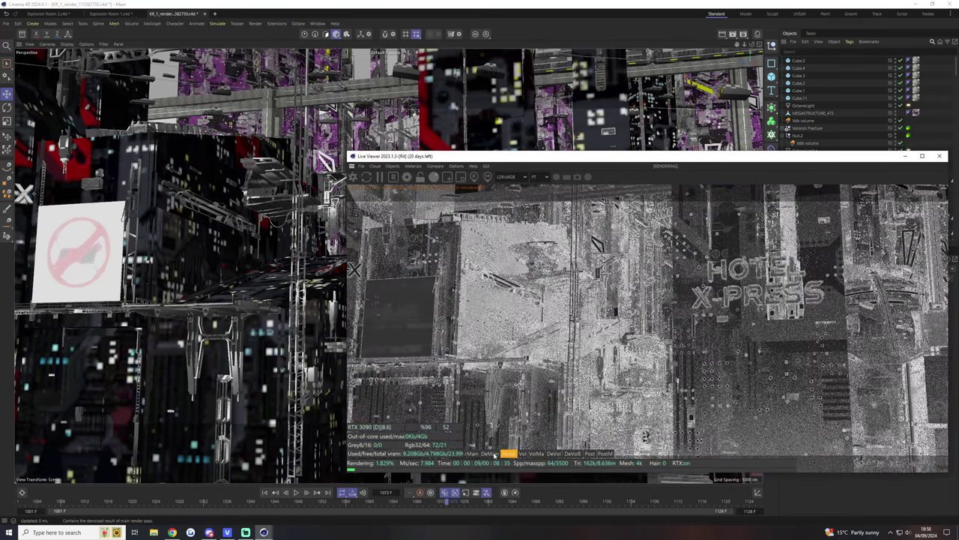
{"action": "left_click", "coordinate": [474, 454]}
{"action": "left_click", "coordinate": [589, 454]}
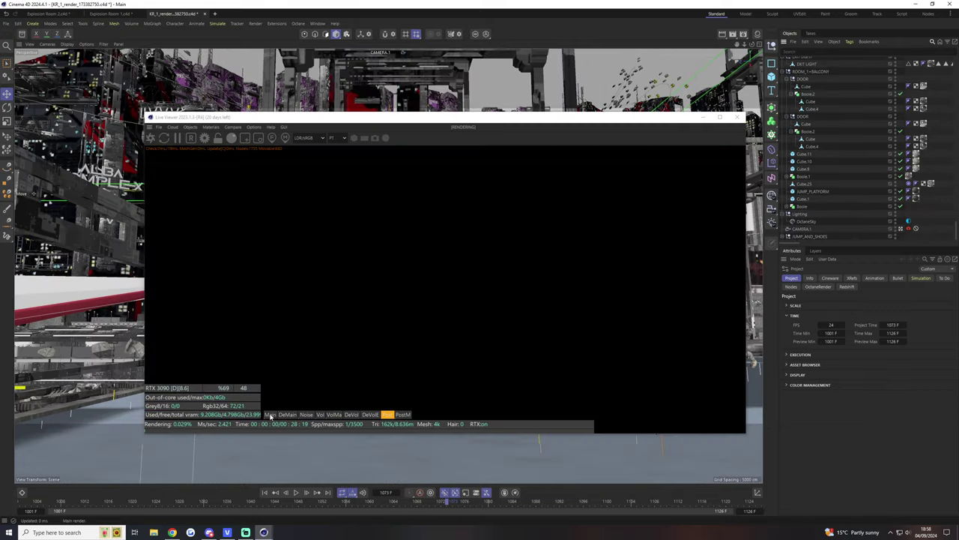
{"action": "left_click", "coordinate": [269, 414]}
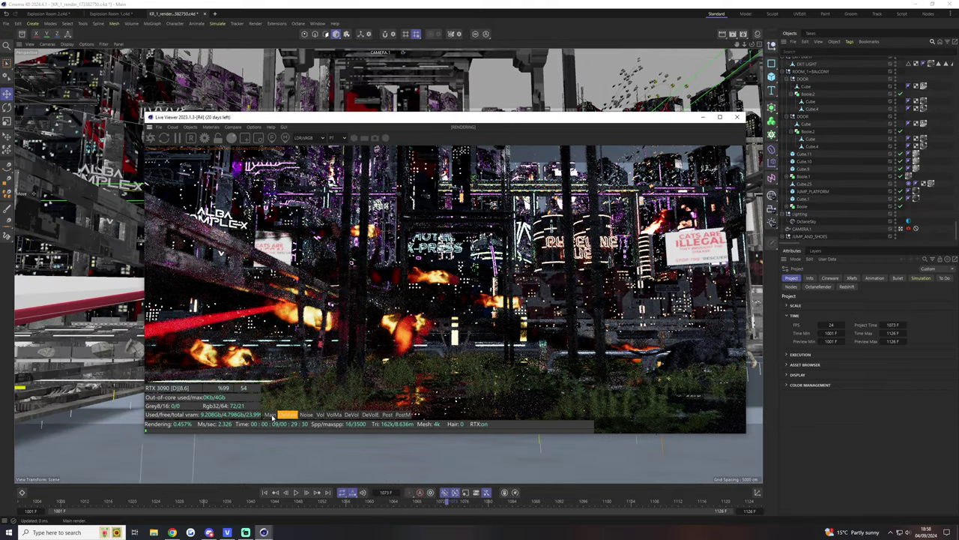
Step: Show the VolMa smoke mask, return to Main, then view the Vol pass isolating the fires
{"action": "left_click", "coordinate": [312, 414]}
{"action": "left_click", "coordinate": [320, 414]}
{"action": "left_click", "coordinate": [270, 414]}
{"action": "left_click", "coordinate": [375, 416]}
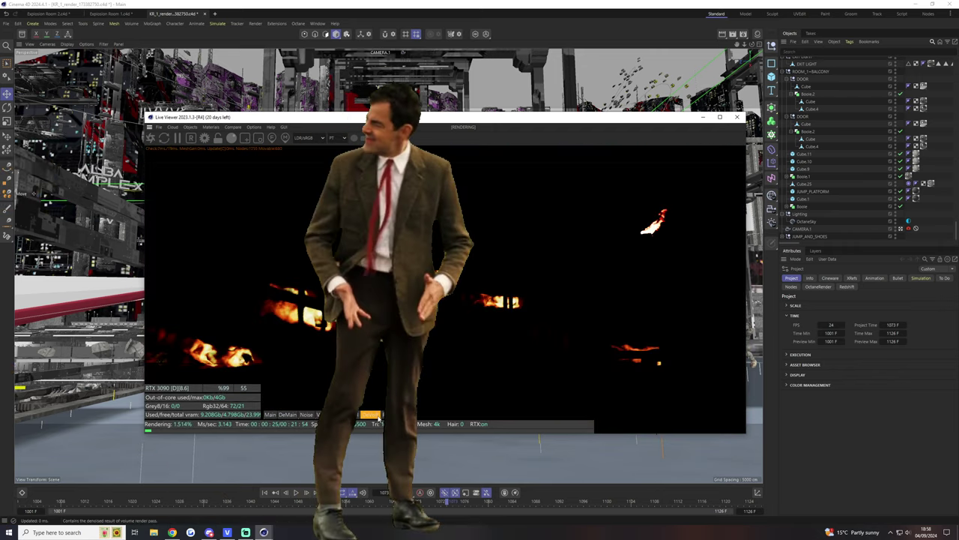